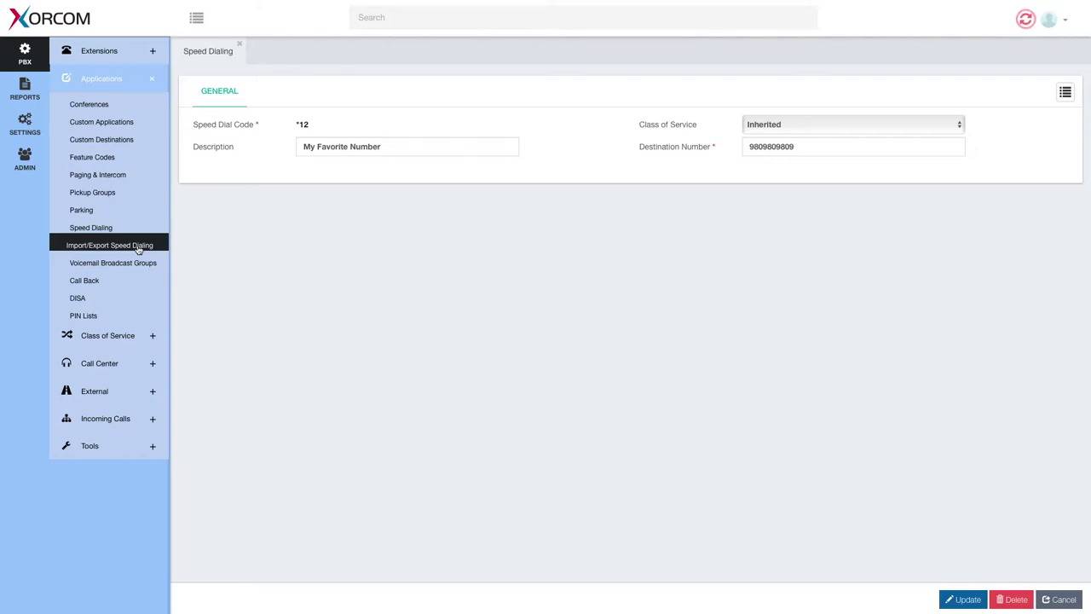
Review the list of existing speed dials and export them from the Import/Export Speed Dialing page.
click(138, 248)
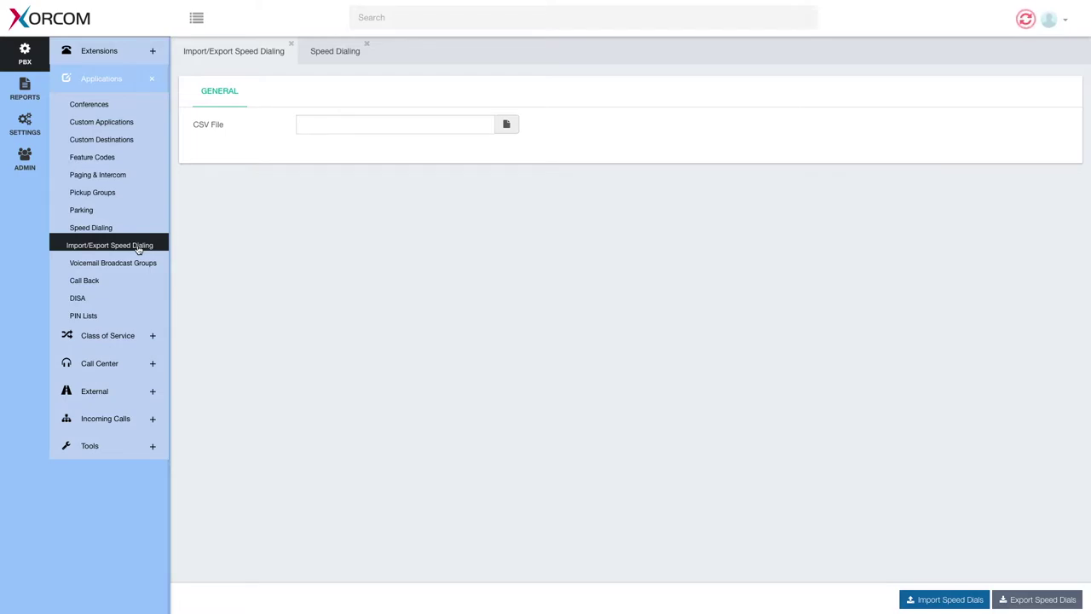
click(331, 51)
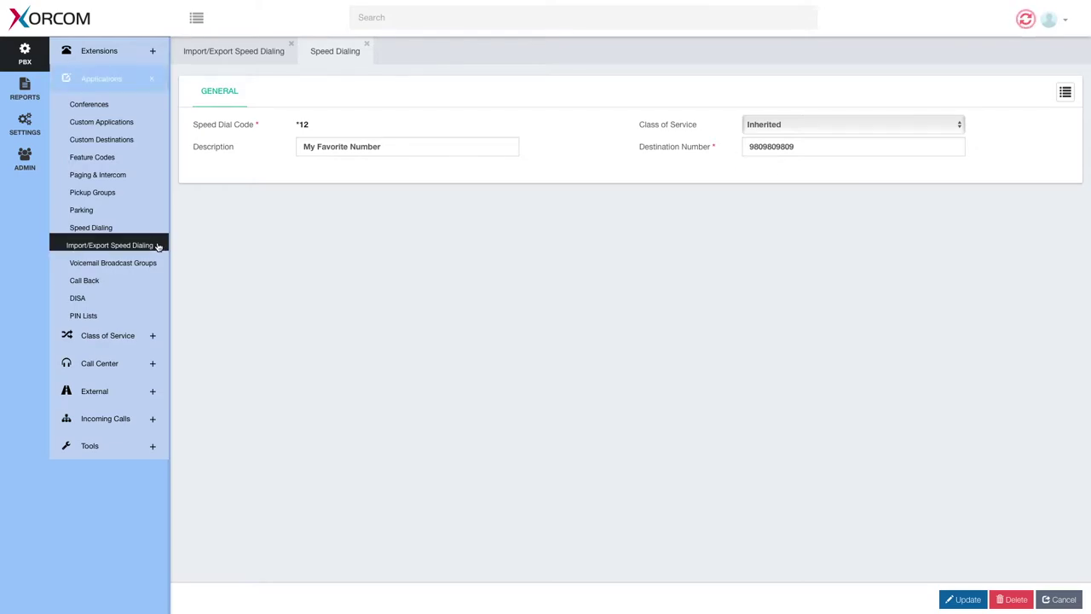
click(244, 52)
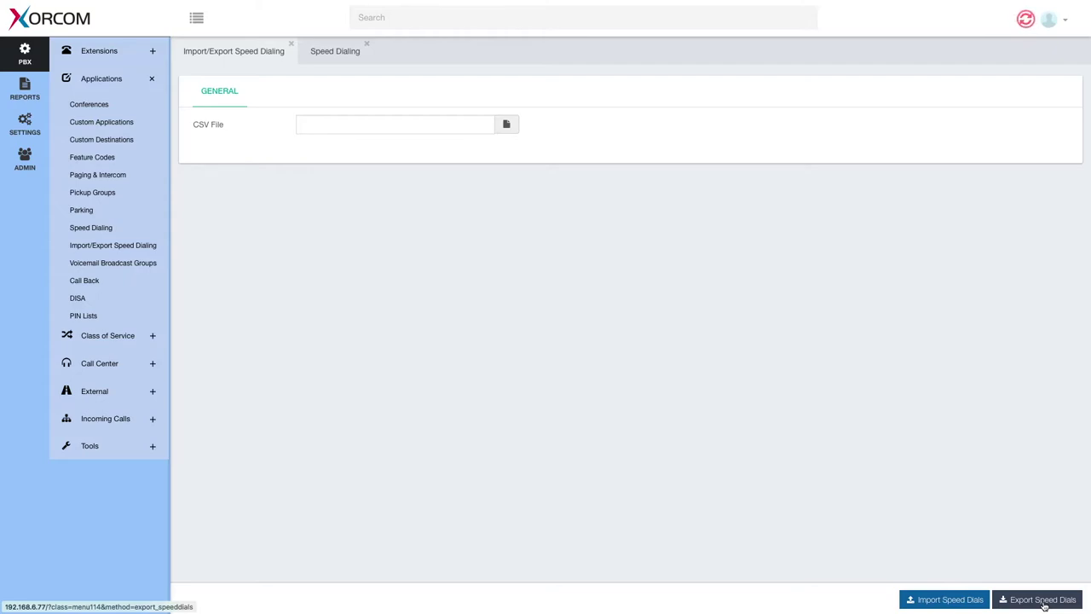
click(351, 56)
click(1064, 91)
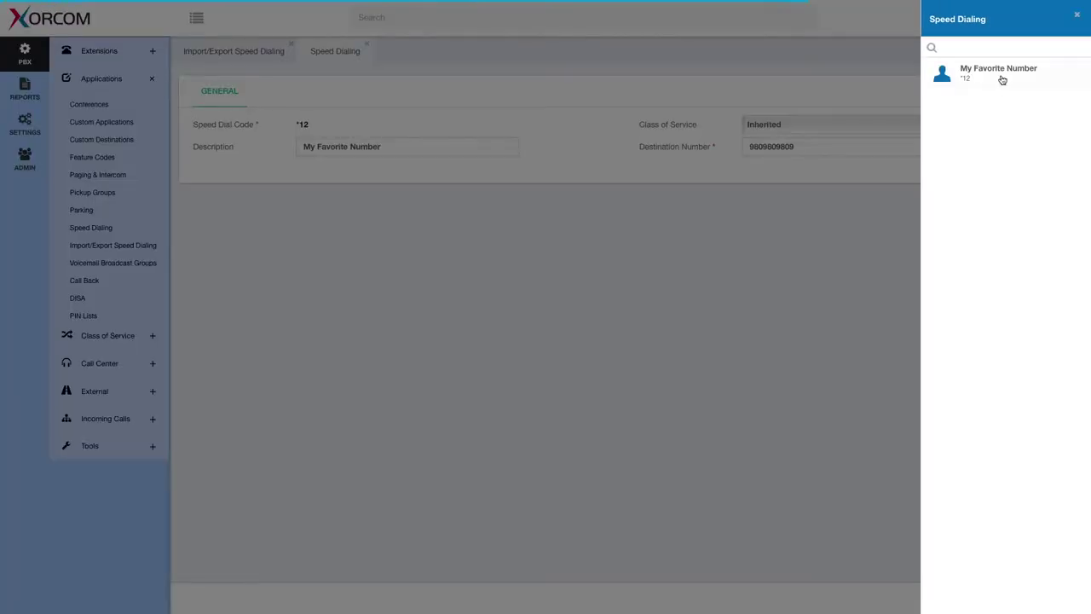
click(766, 283)
click(256, 49)
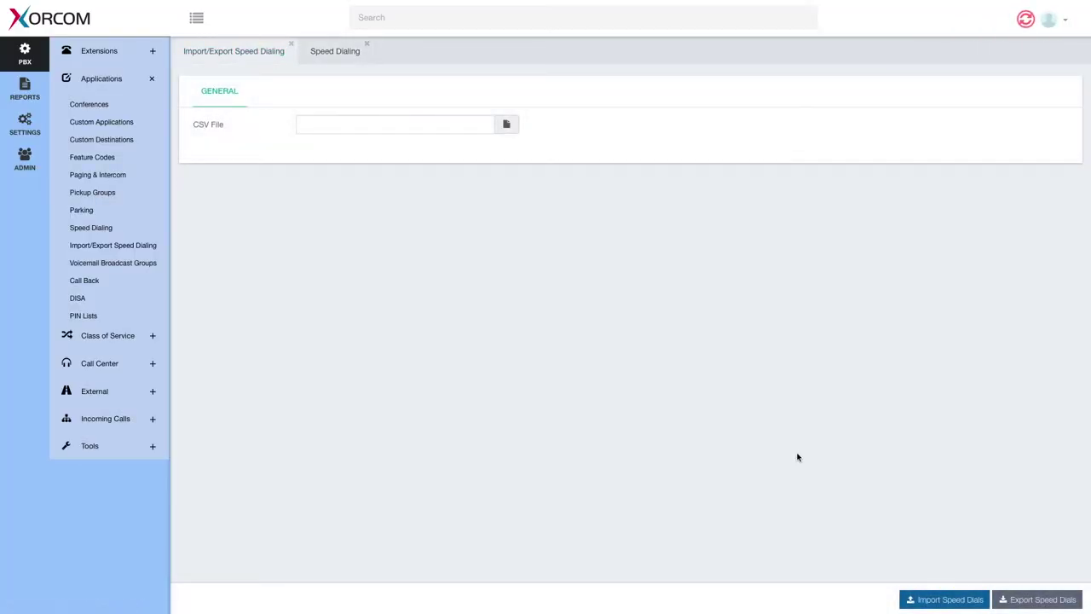
click(1039, 603)
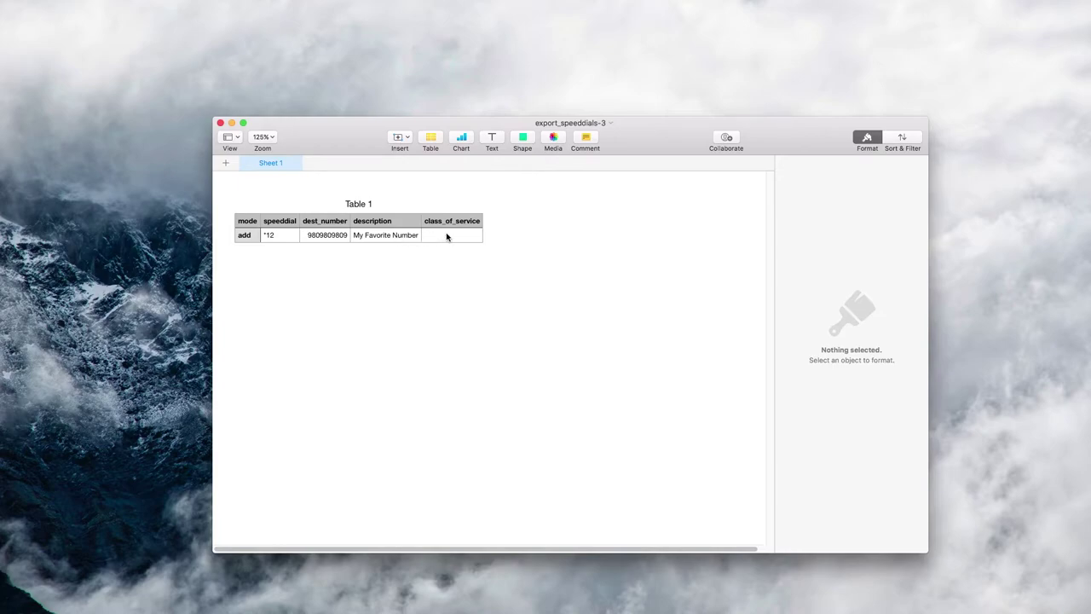
Switch to CompletePBX and examine the Class of Service options for speed dial *12, leaving the selection unchanged.
key(ctrl+Right)
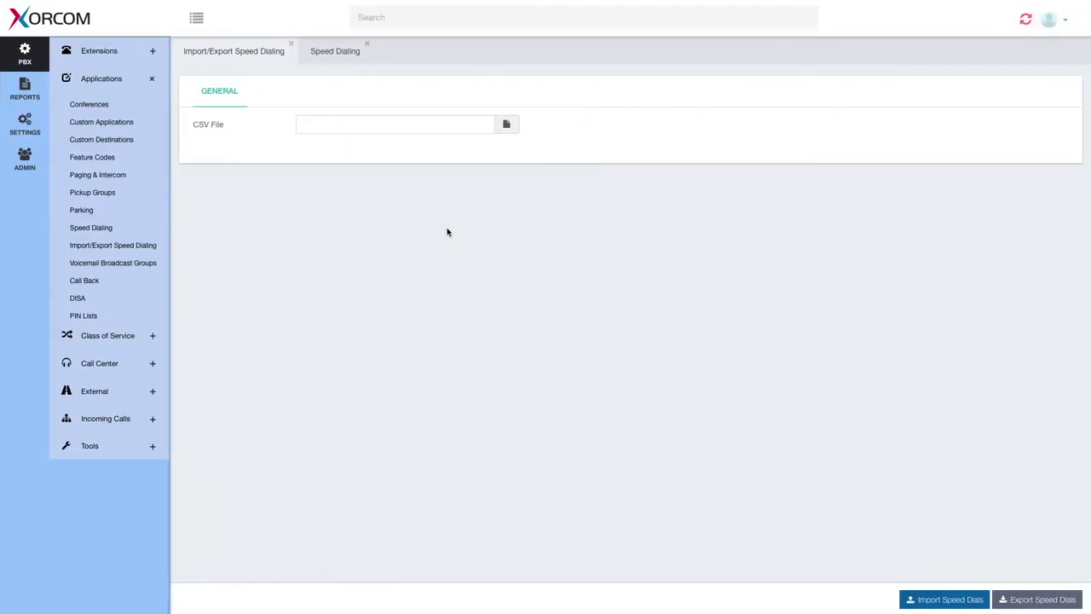
click(332, 51)
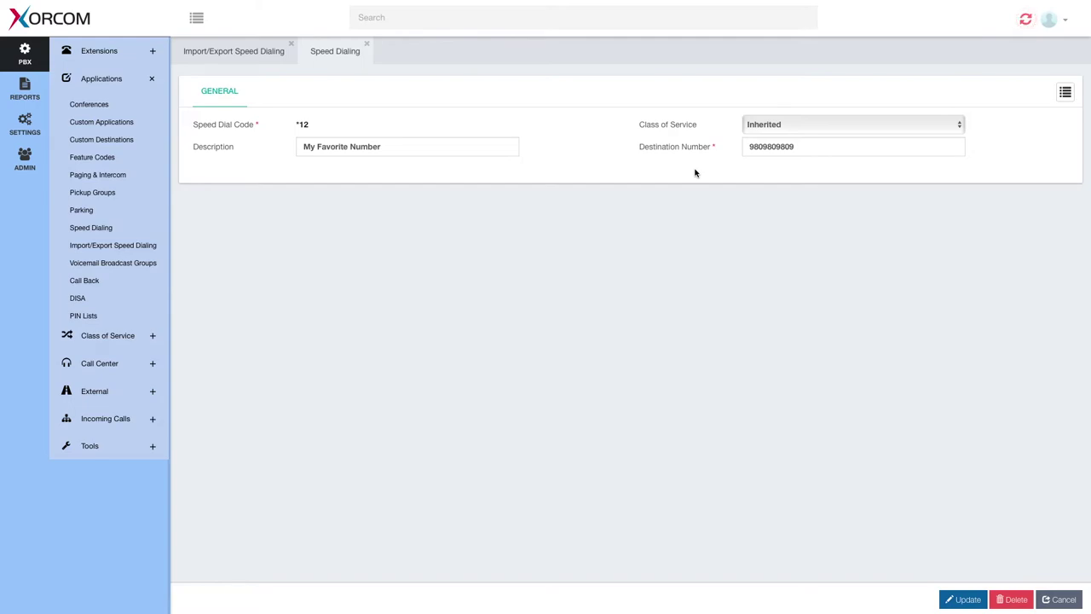
click(787, 124)
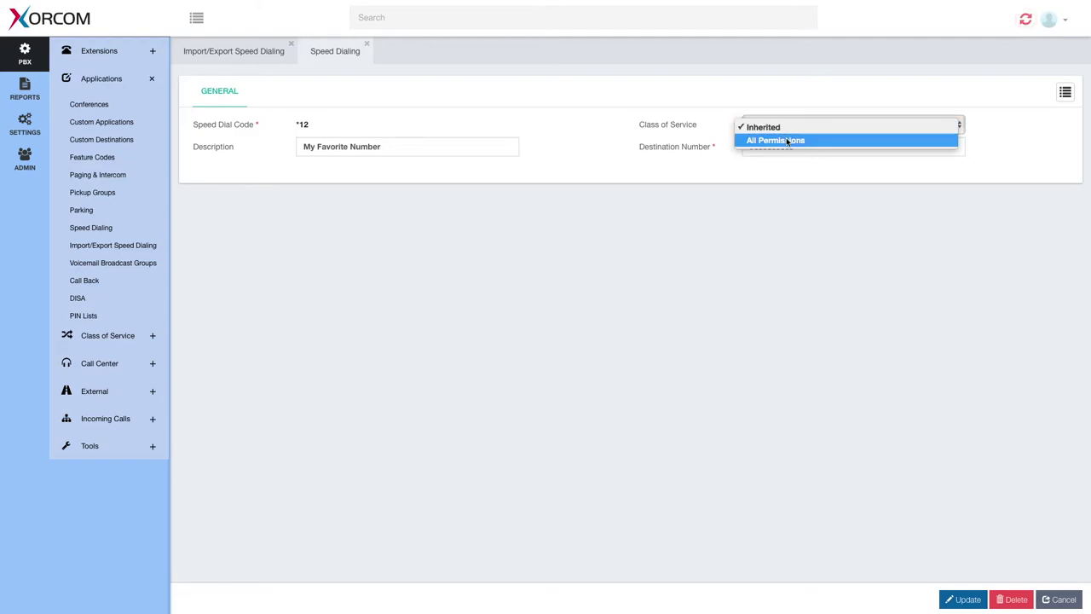
click(784, 95)
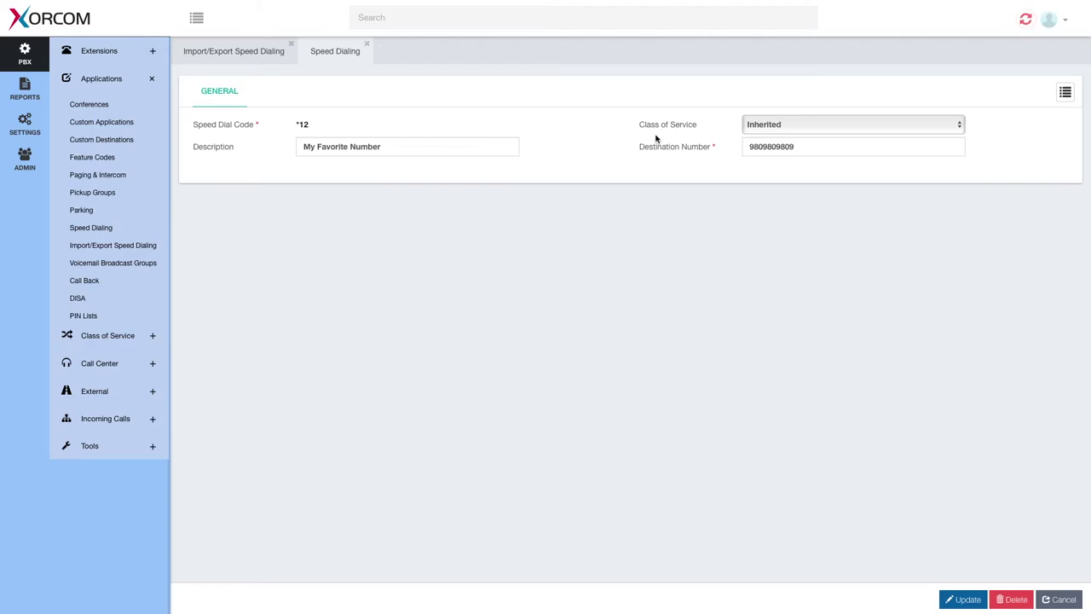
click(257, 57)
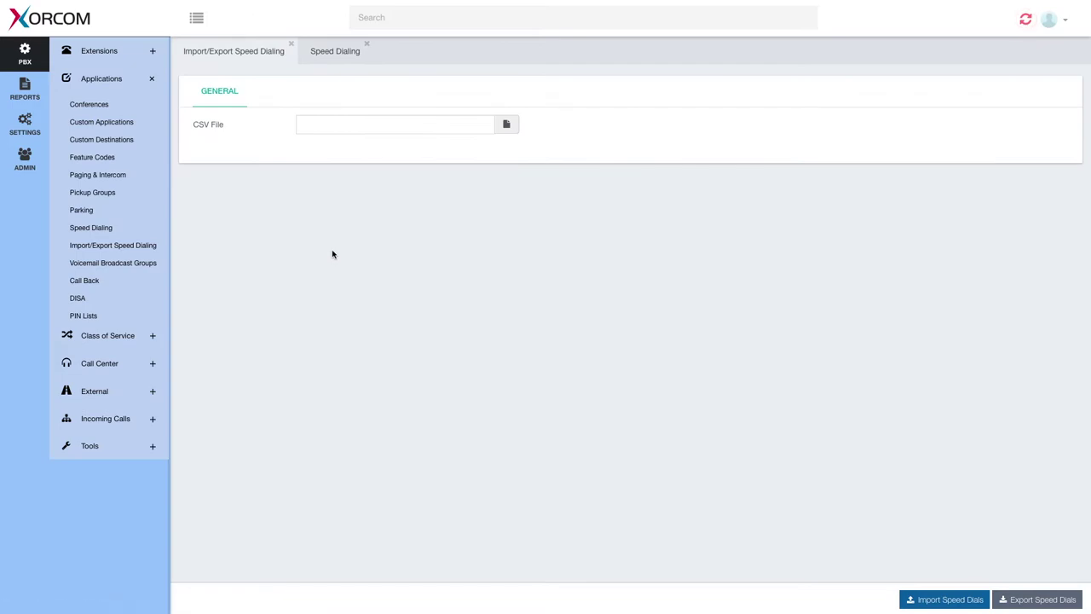
Switch to Numbers and add three empty rows below the *12 entry in the exported speed dial table.
key(ctrl+Left)
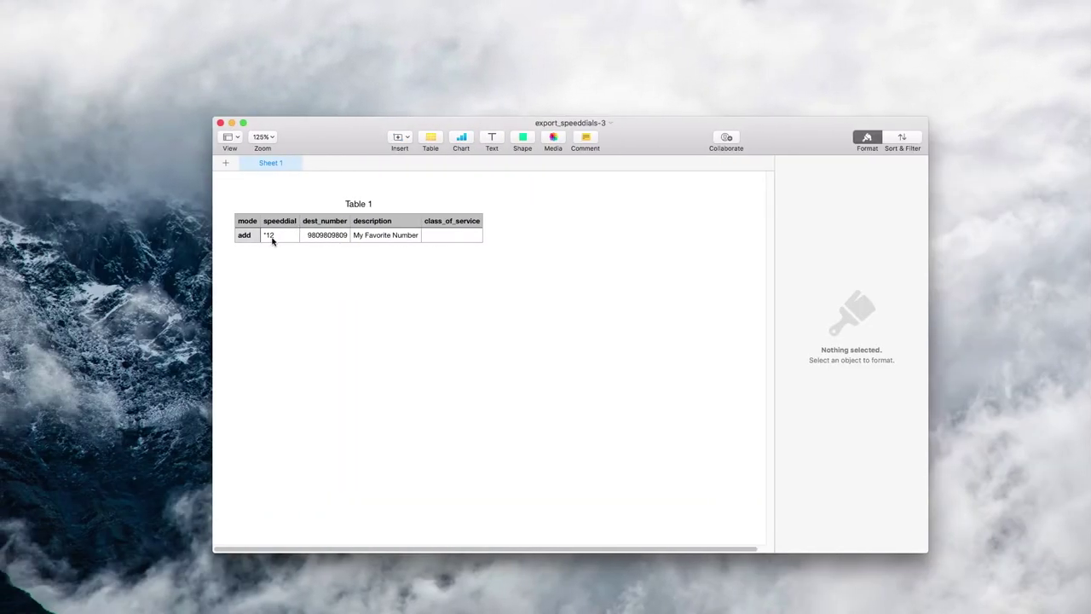
click(242, 238)
drag(223, 253, 223, 271)
click(224, 271)
click(224, 266)
click(223, 283)
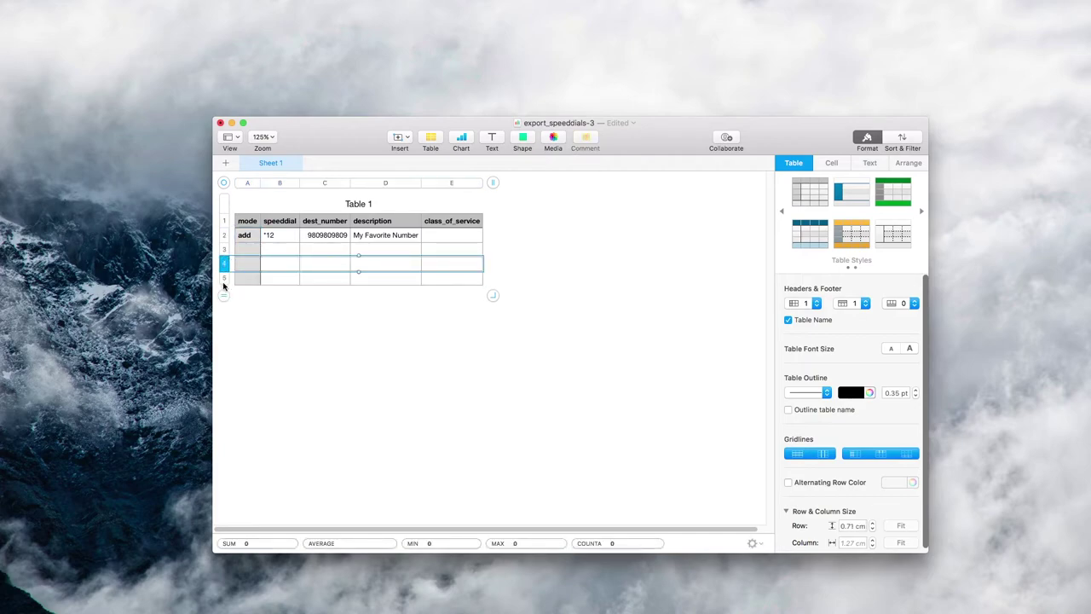
Enter speed dial codes 111, 112 and 113 in the speeddial column of the three empty rows.
click(282, 249)
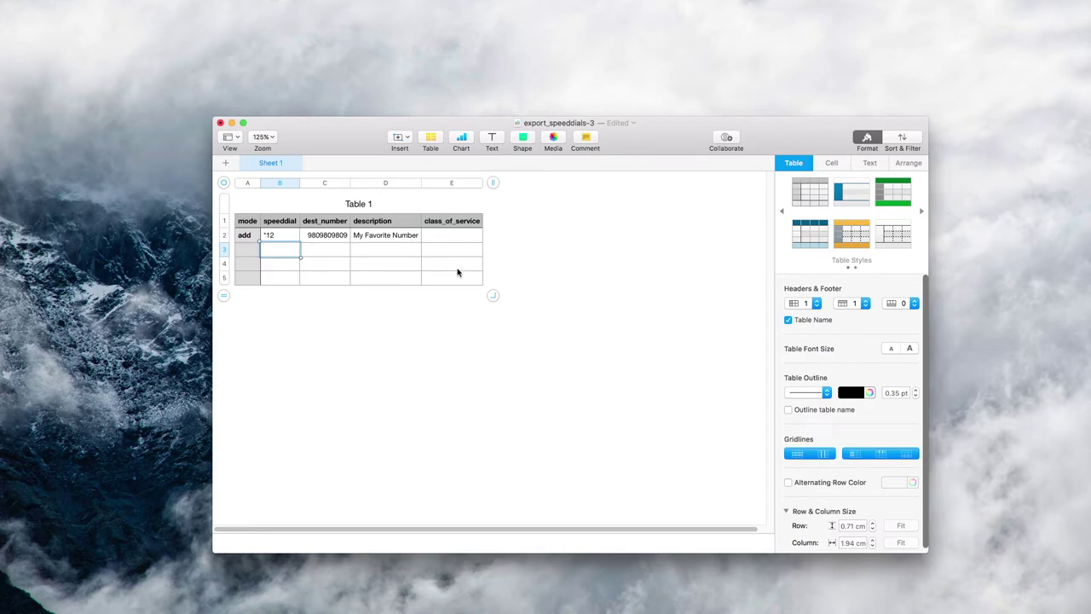
text(111)
key(Return)
text(112)
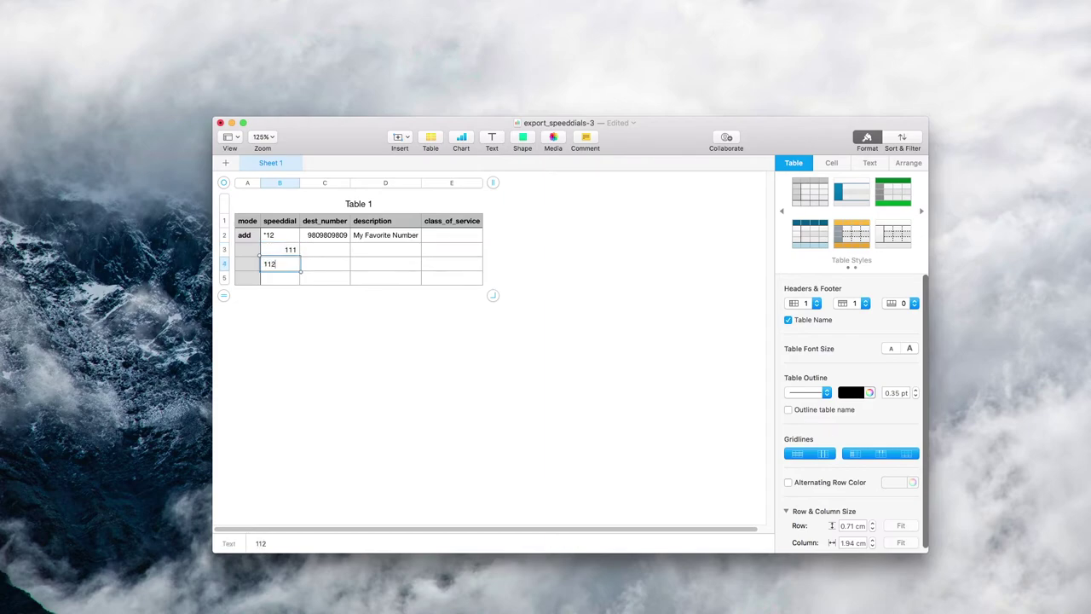
key(Return)
text(113)
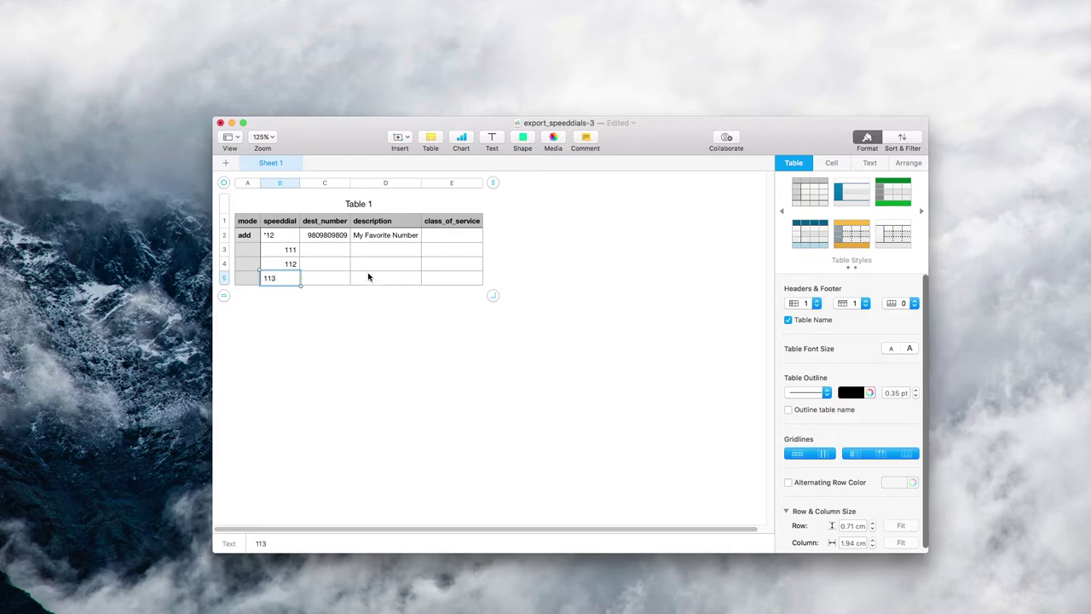
Fill the mode value add down to the three new rows and set the *12 row's mode to del.
click(244, 251)
click(245, 236)
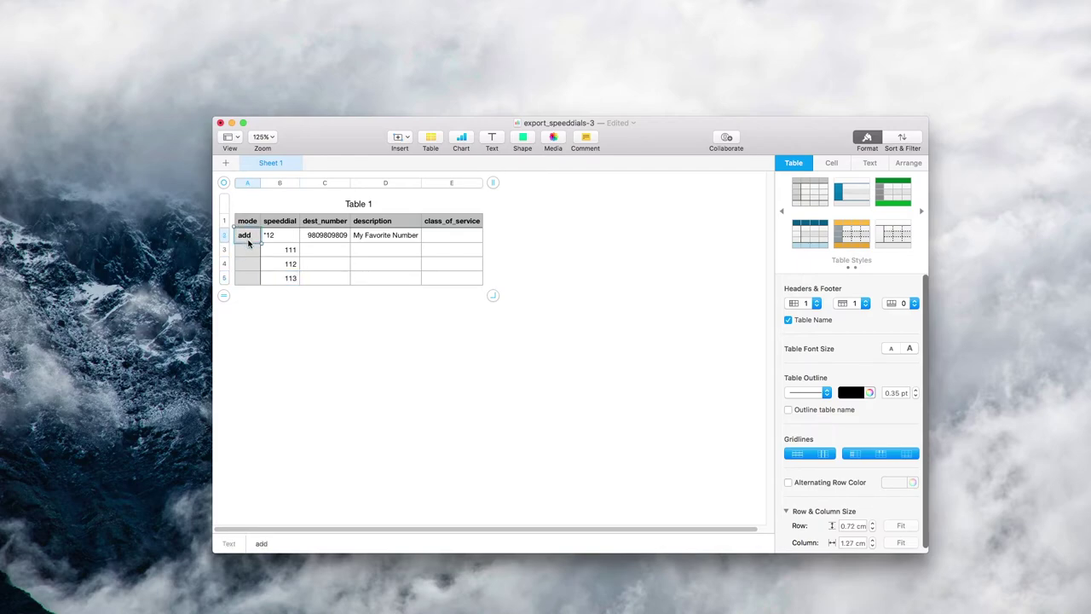
drag(247, 243, 249, 279)
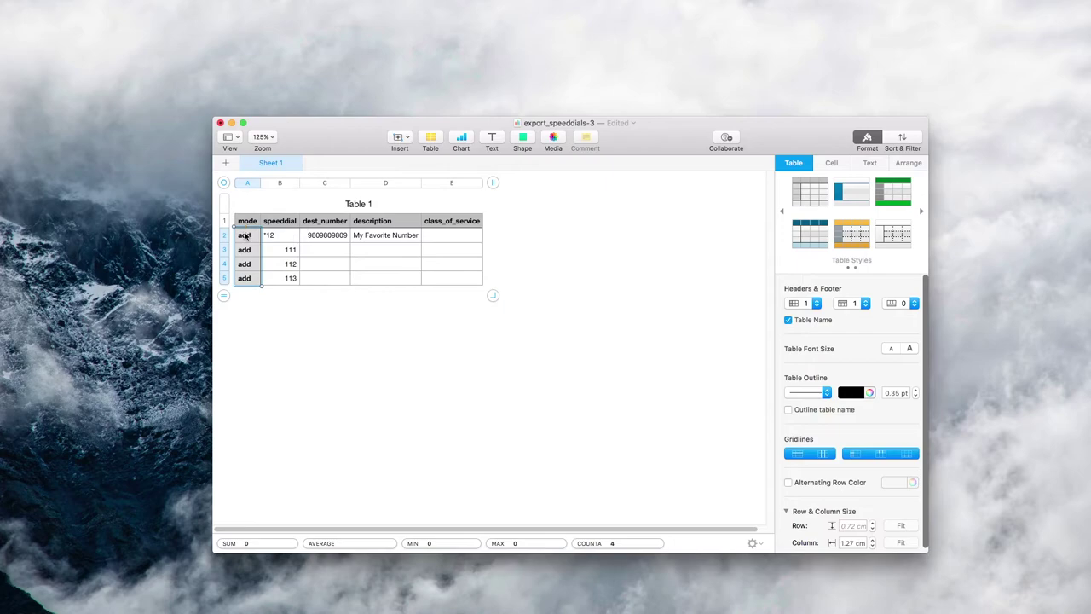
text(del)
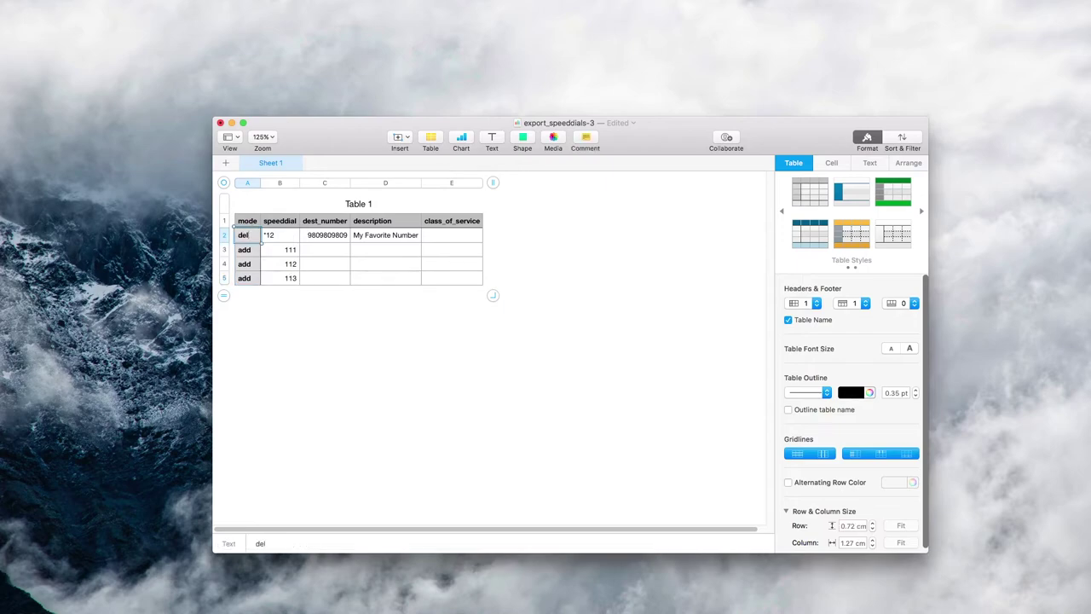
Enter a destination phone number in the dest_number column for each of speed dials 111, 112 and 113.
click(341, 249)
text(87687639)
key(Return)
text(23543645)
key(Return)
text(346474577)
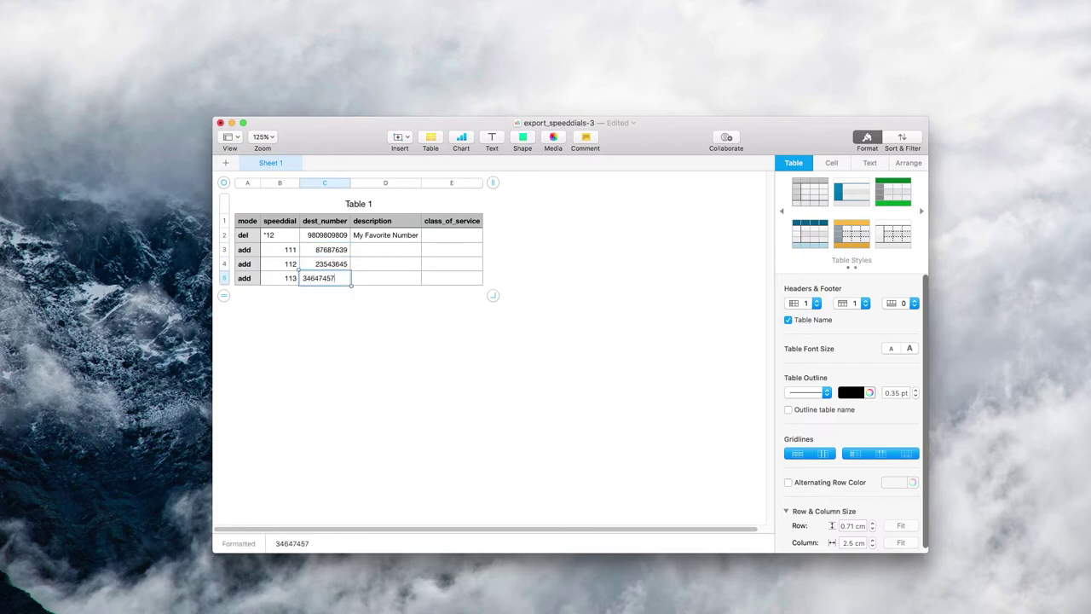
Describe speed dial 111 as VIP Customer, 112 as #1 Supplier and 113 as Dad.
key(Tab)
key(Up)
key(Up)
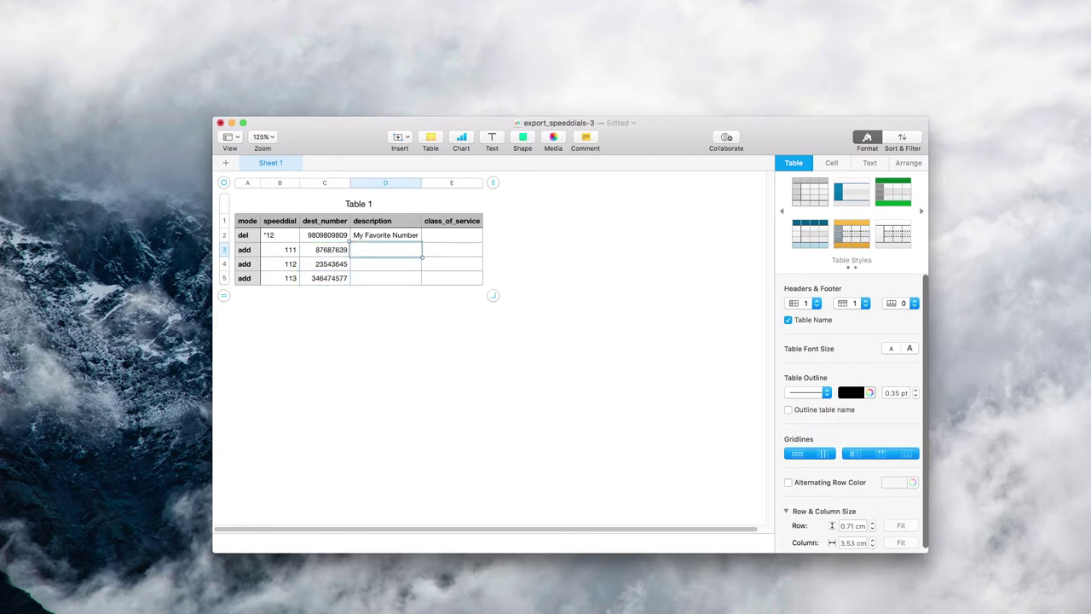
text(VIP Customer)
key(Return)
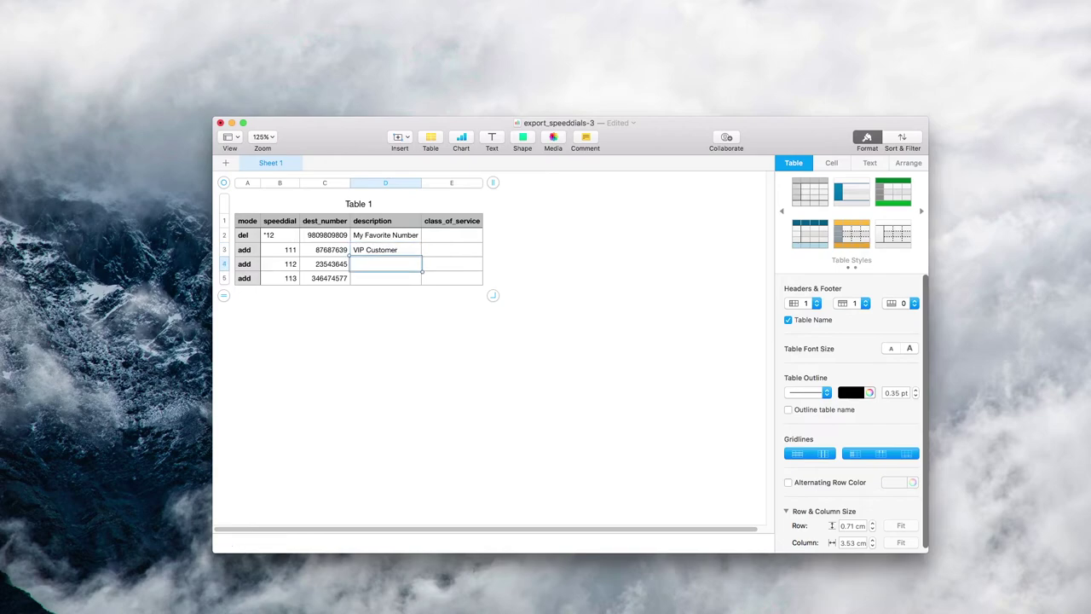
text(#1 Supplier)
key(Return)
text(Dad)
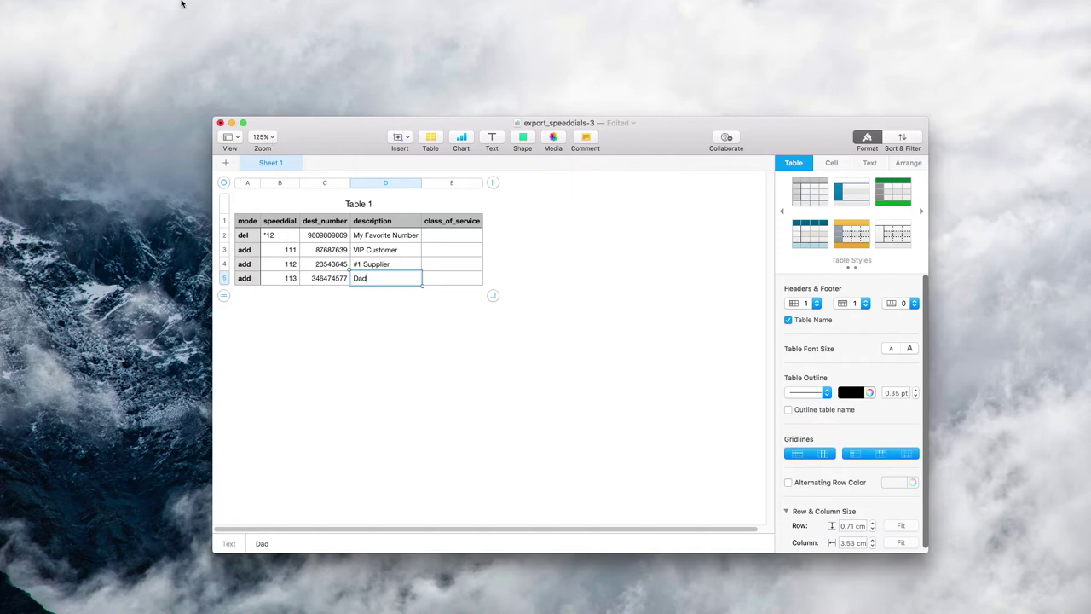
Export the edited speed dial spreadsheet as the CSV file export_speeddials-3.
mouse_move(171, 4)
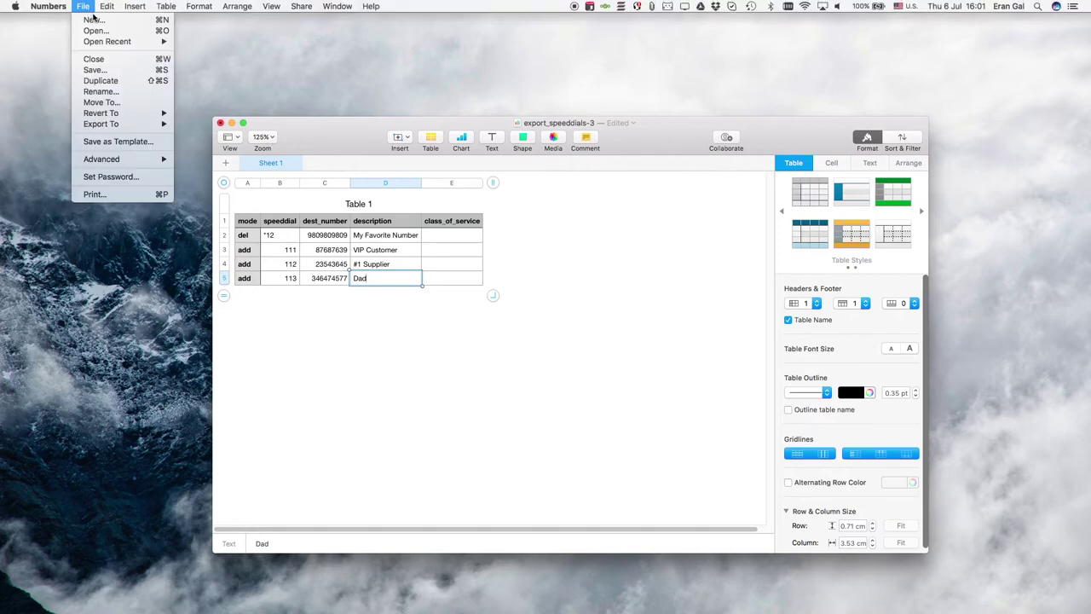
mouse_move(119, 124)
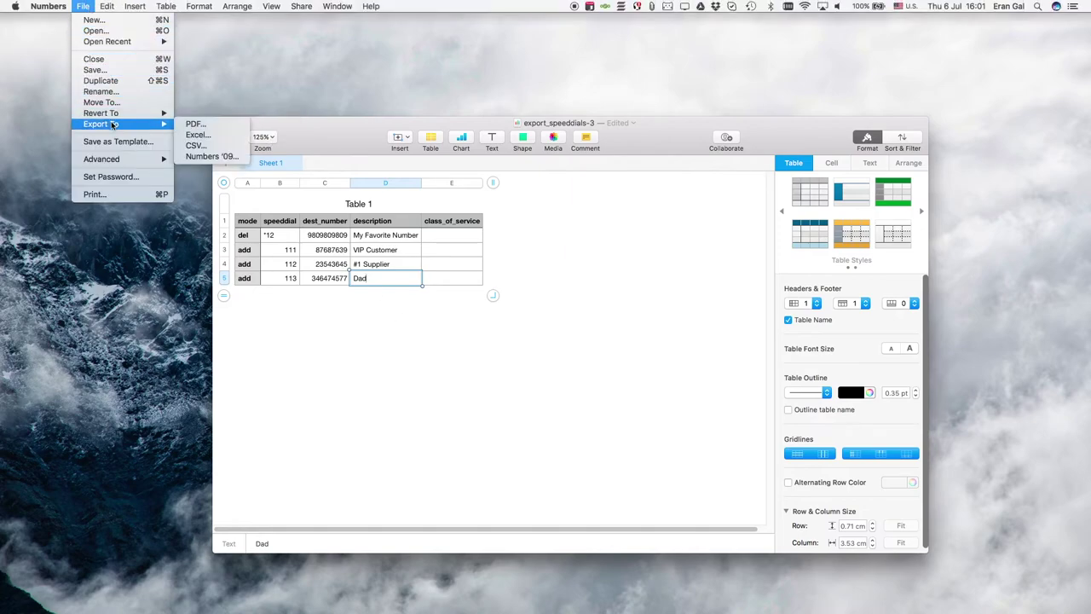
click(195, 145)
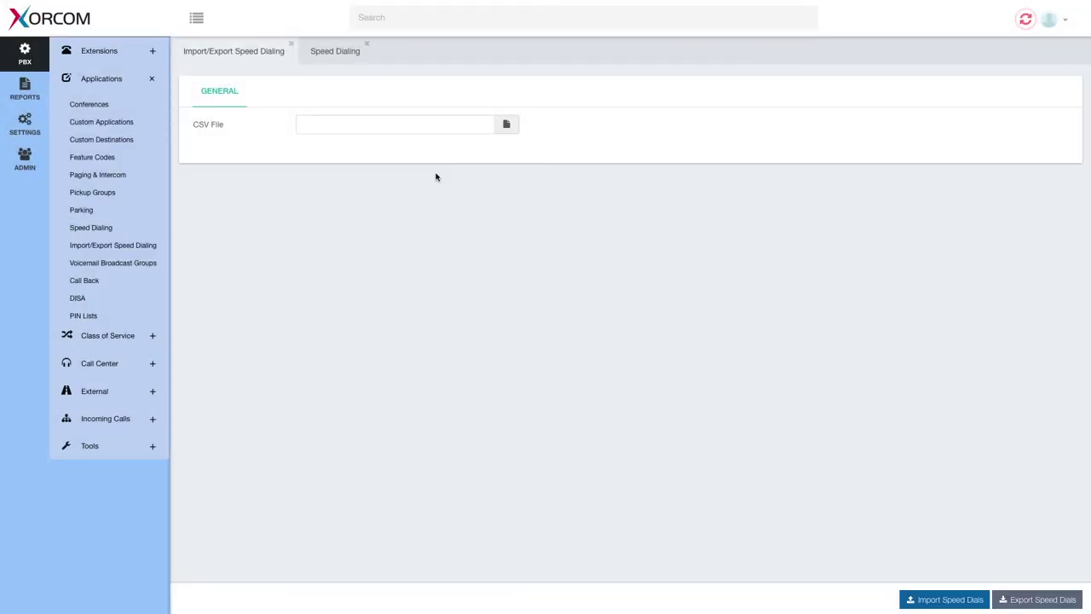
Choose export_speeddials-3.csv from Downloads as the CSV file in CompletePBX and import the speed dials.
click(507, 125)
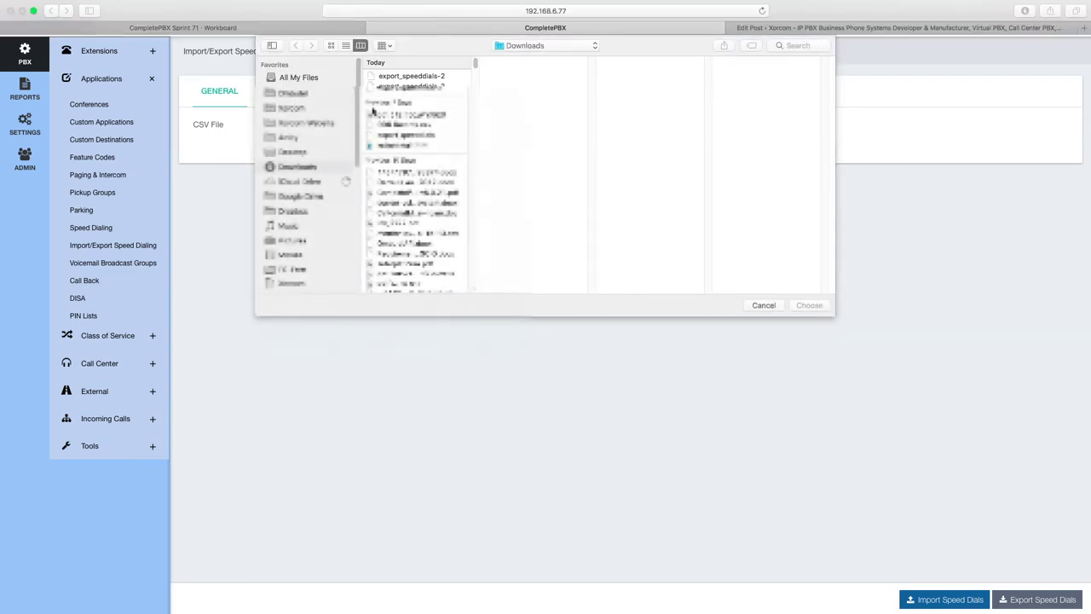
click(417, 78)
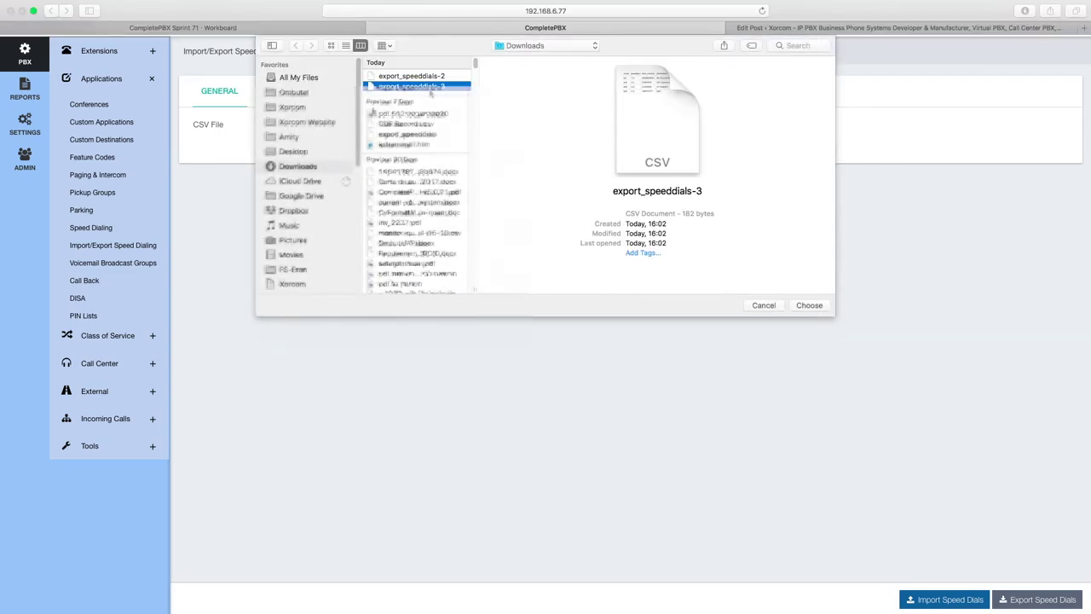
key(Return)
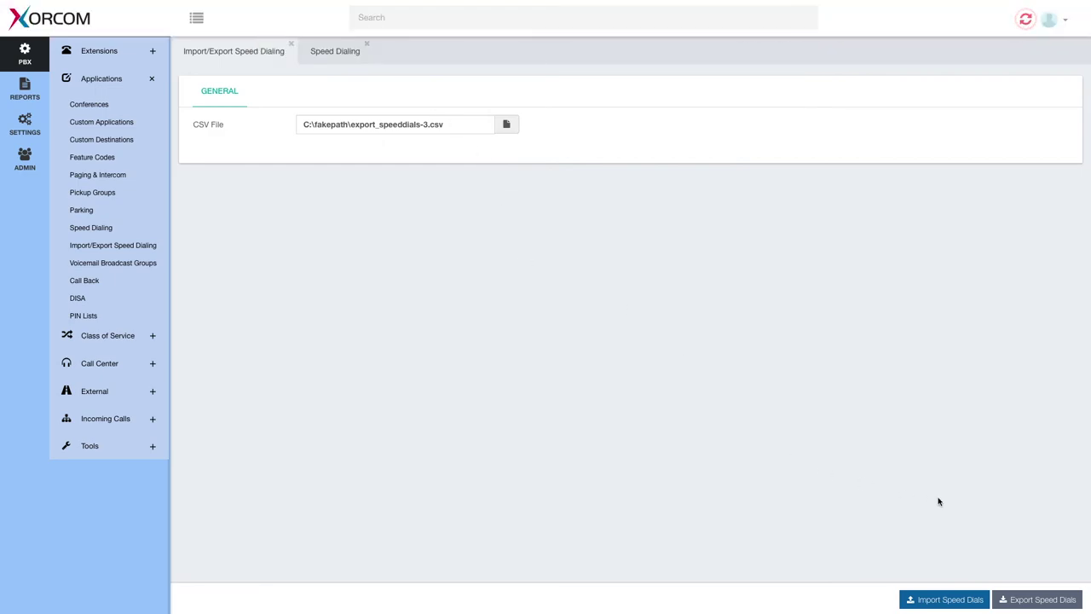
click(945, 600)
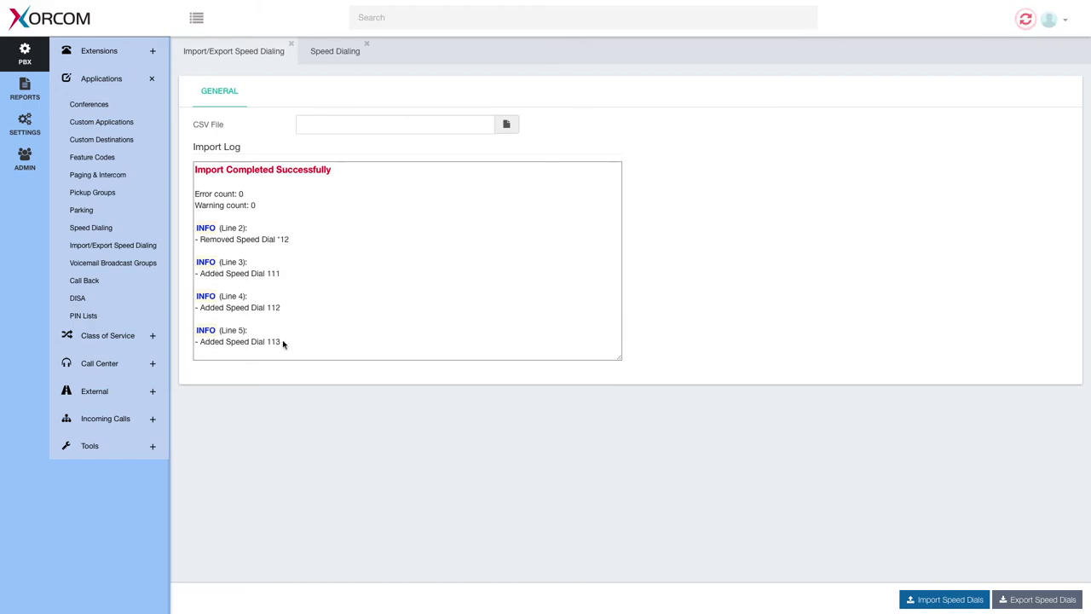
Check the list of speed dials on the Speed Dialing page, then close the list.
click(335, 53)
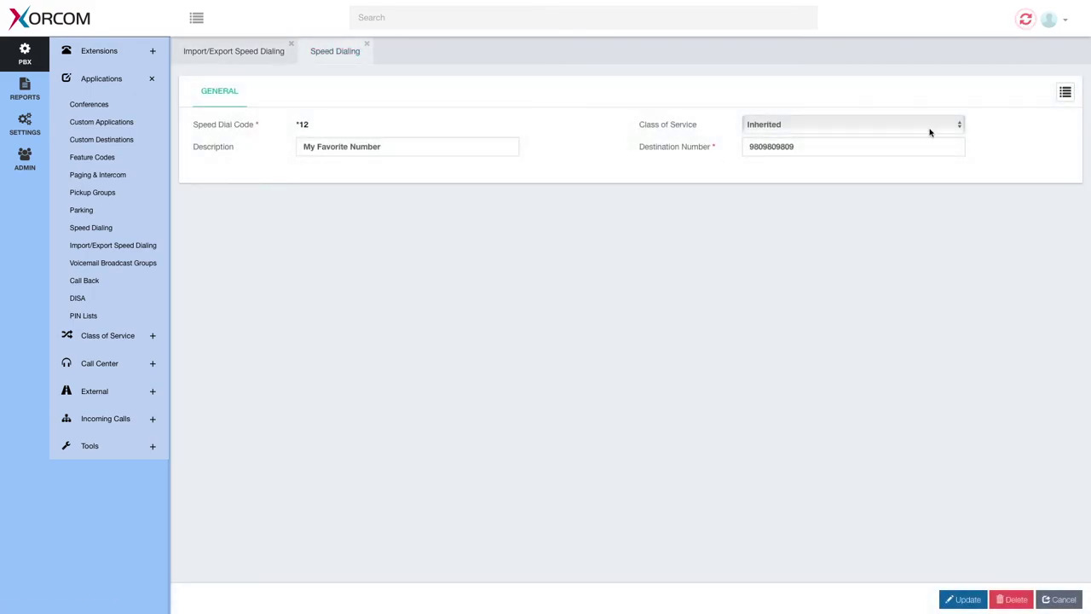
click(1065, 92)
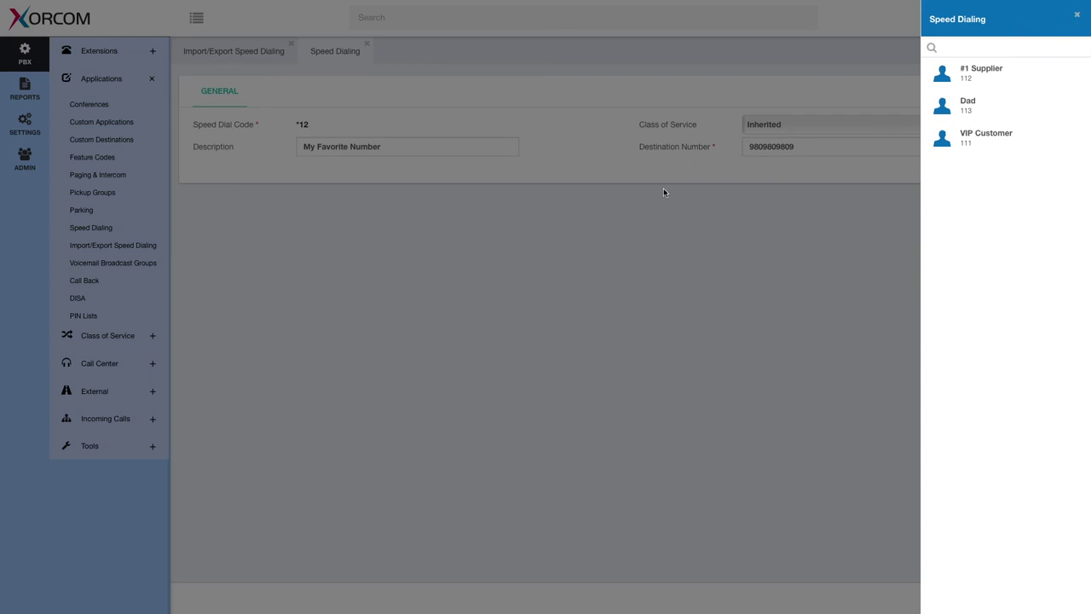
click(666, 244)
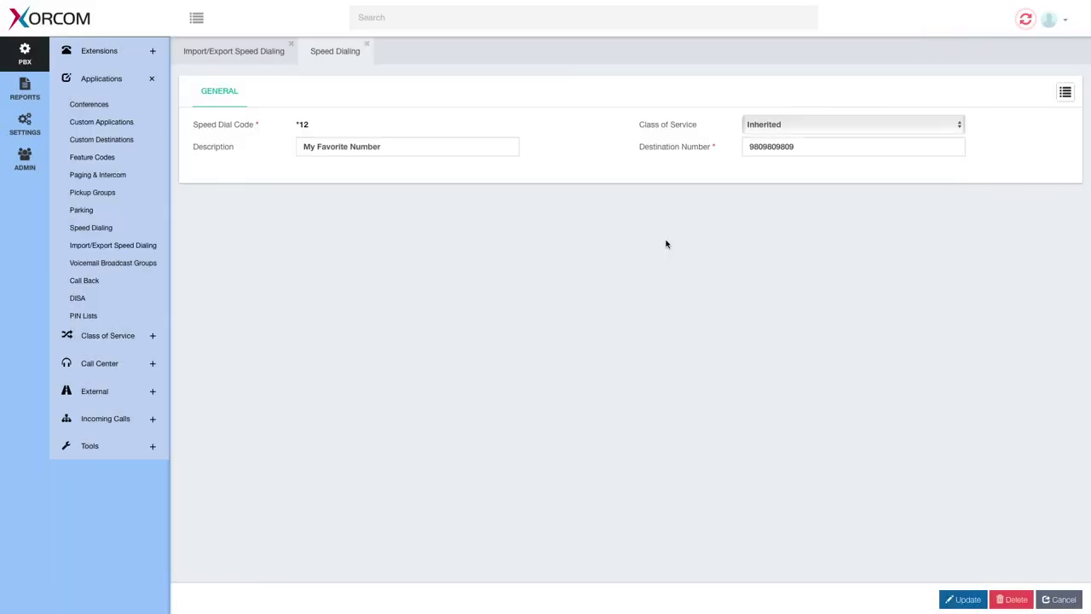